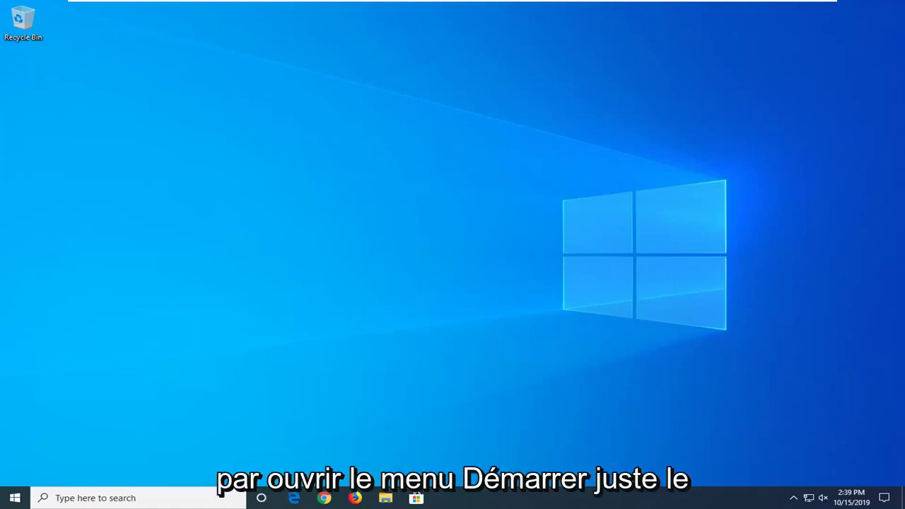
Step: Search the Start menu for regedit and launch Registry Editor as administrator
click(15, 497)
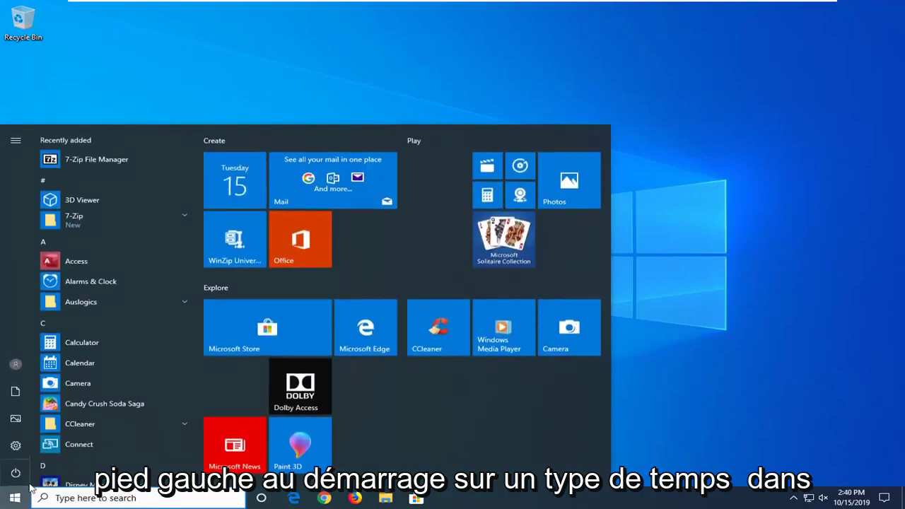
text(reg)
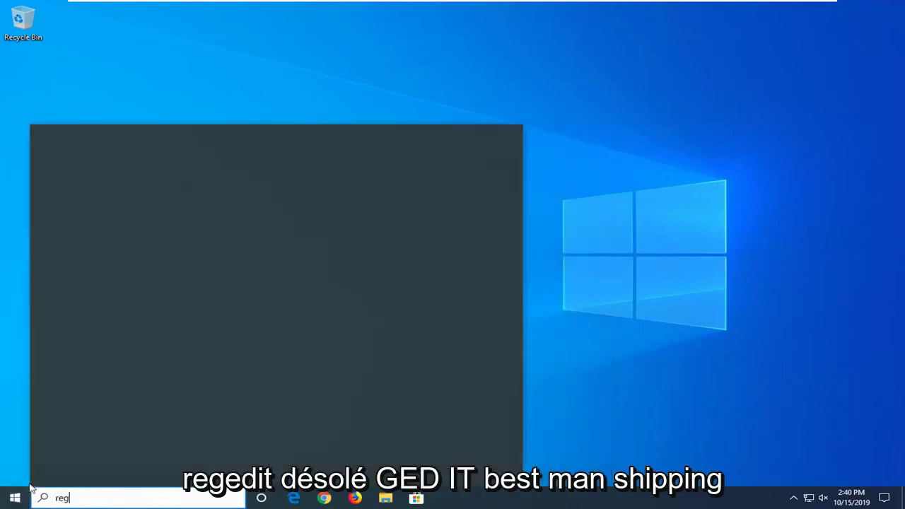
text(edit)
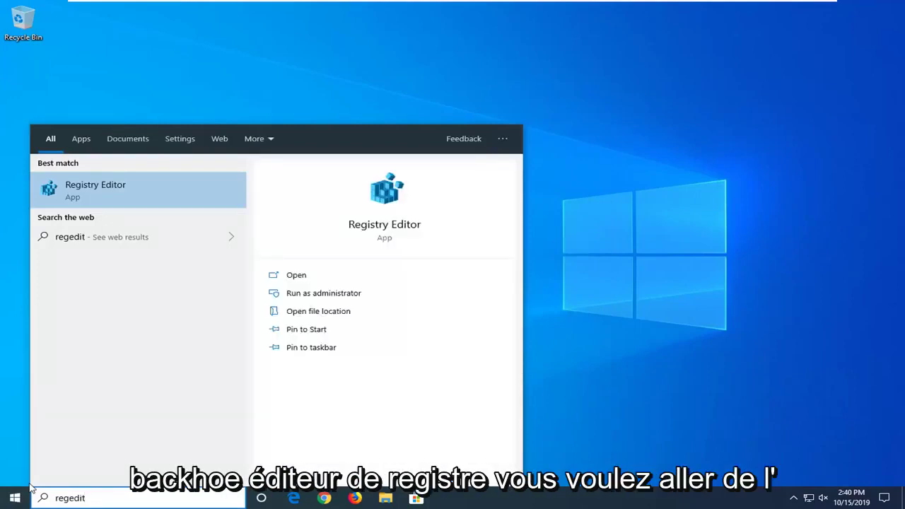
right_click(123, 185)
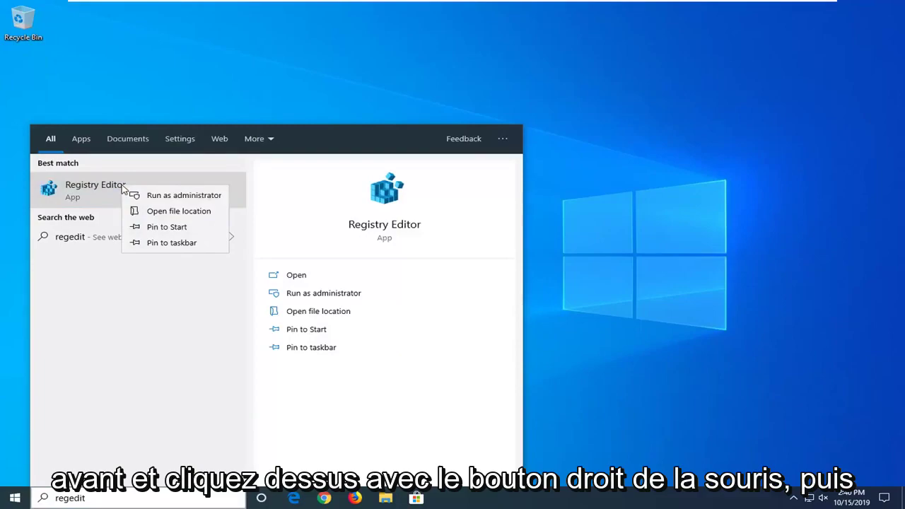
click(182, 195)
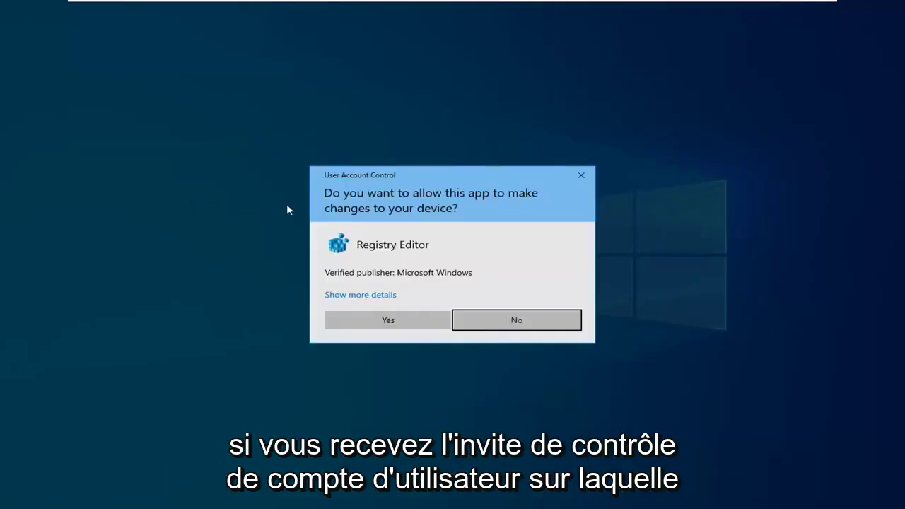
Step: Approve the UAC prompt, move the window up, and cancel a registry export to Desktop
click(375, 318)
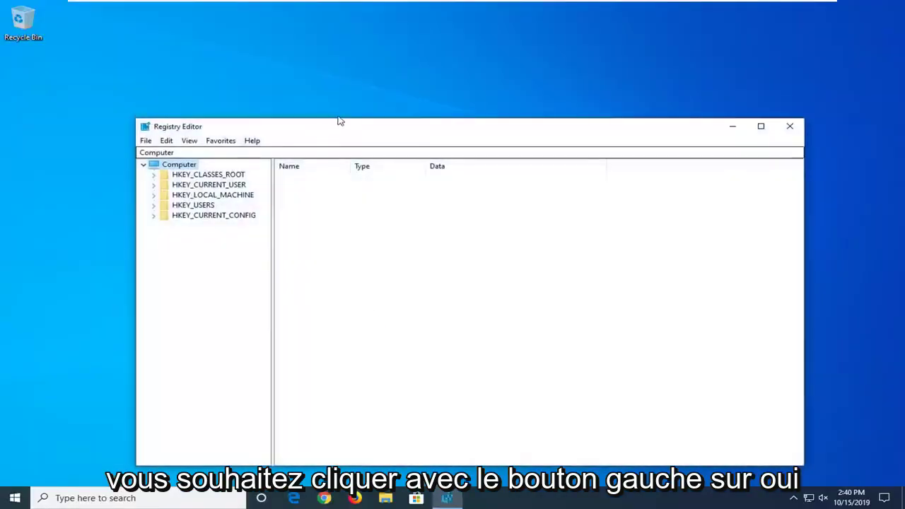
drag(339, 120, 344, 91)
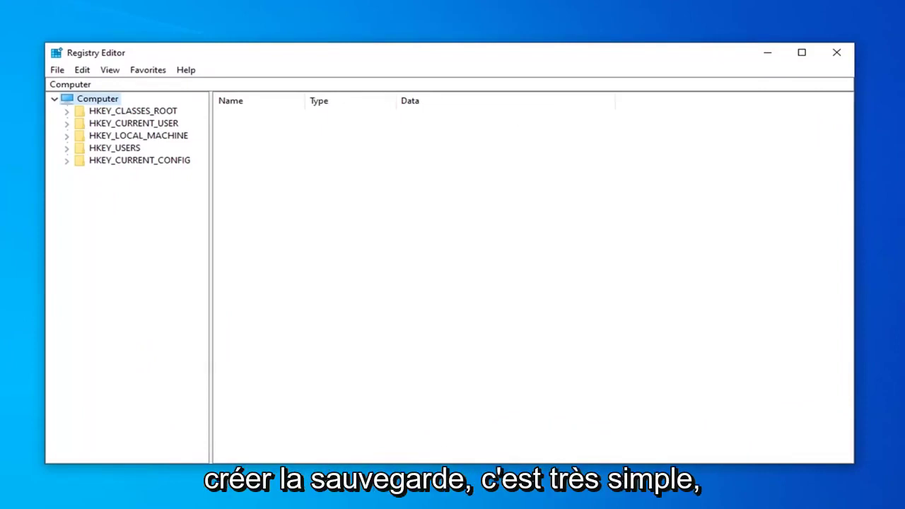
click(57, 71)
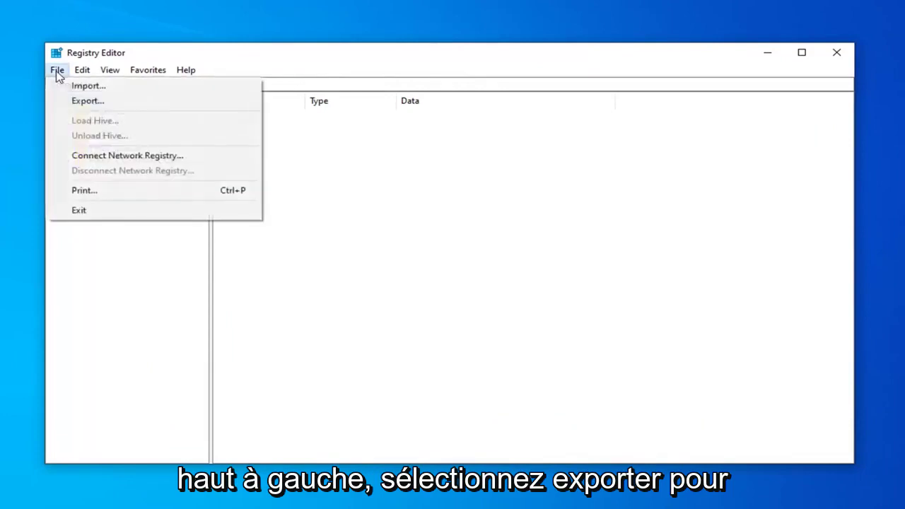
click(103, 103)
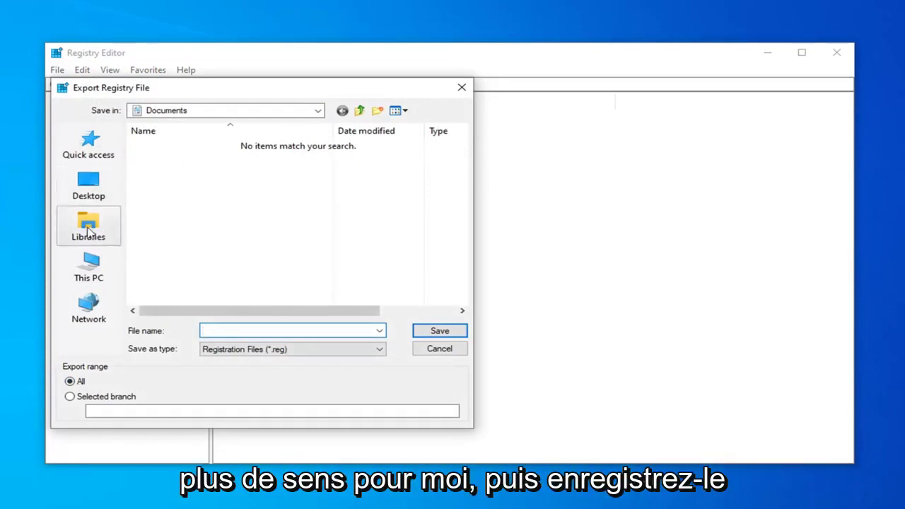
click(84, 180)
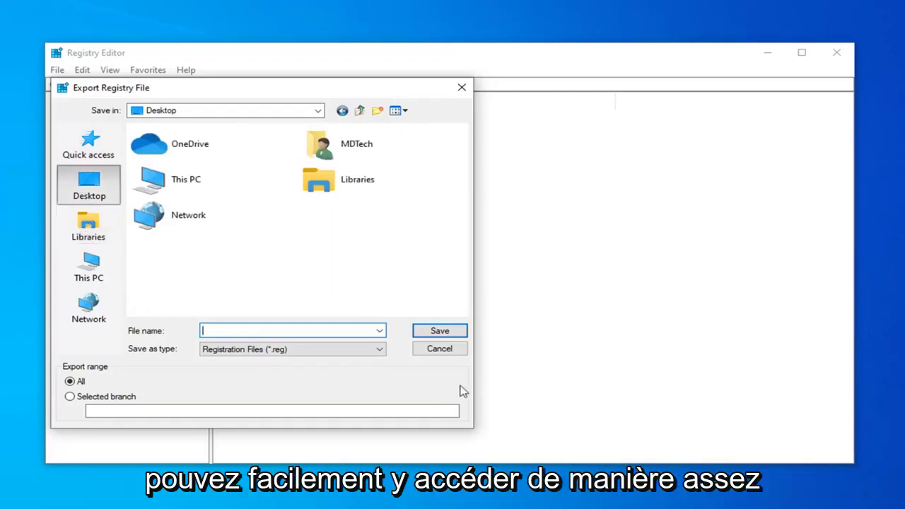
click(441, 349)
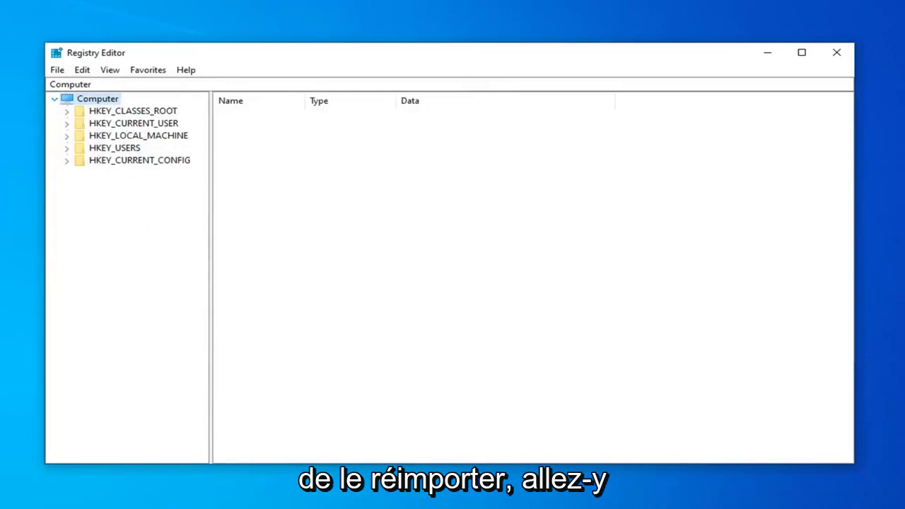
Step: Open the Import Registry File dialog and close it without importing anything
click(56, 70)
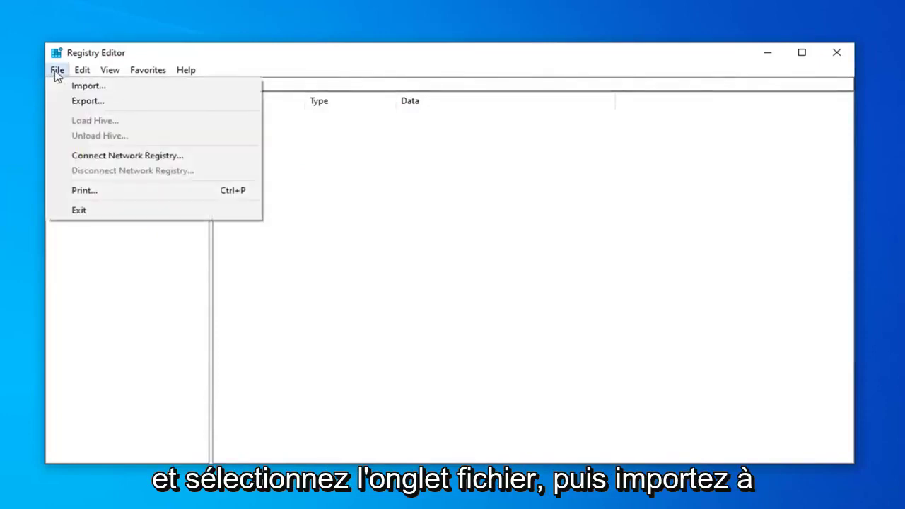
click(111, 89)
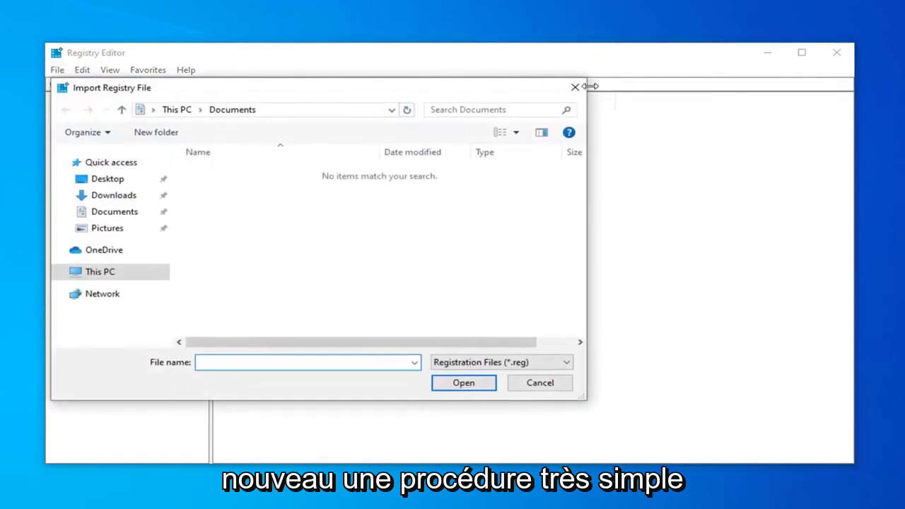
click(574, 88)
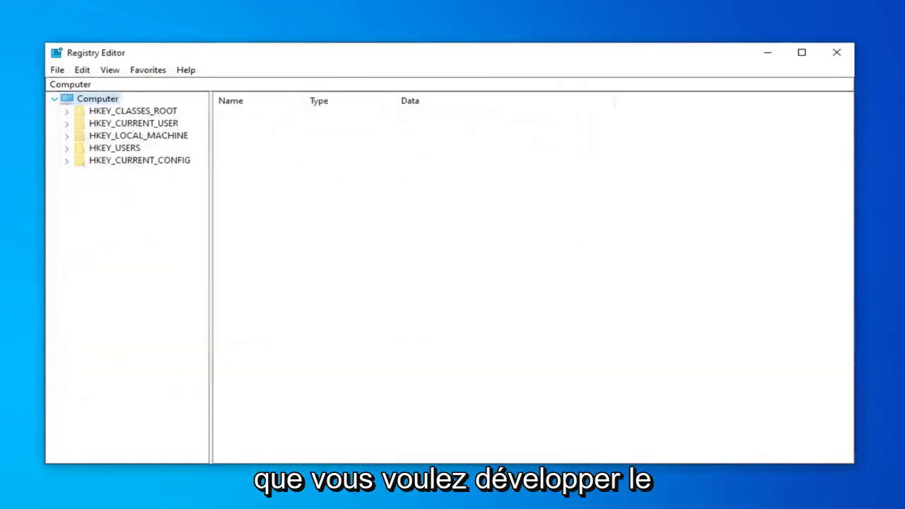
Step: Navigate to HKEY_LOCAL_MACHINE\SYSTEM\CurrentControlSet\Control to list its values
click(74, 138)
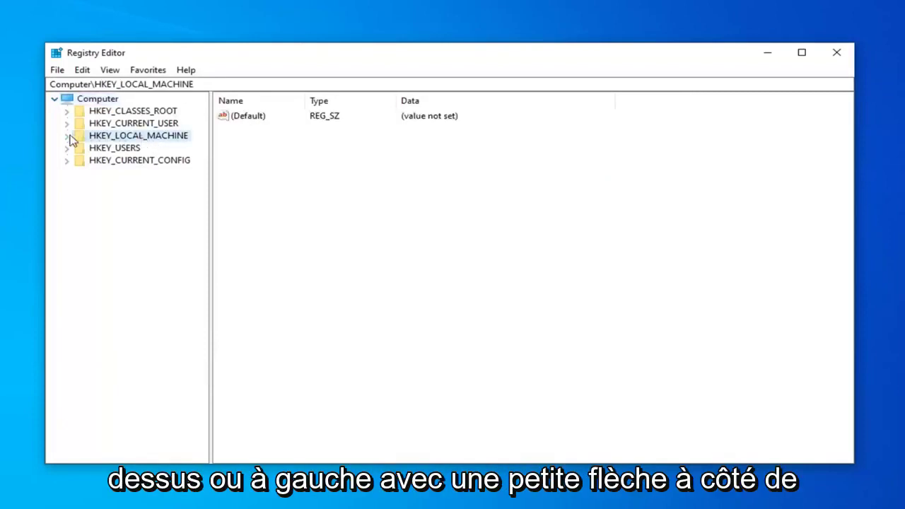
double_click(98, 139)
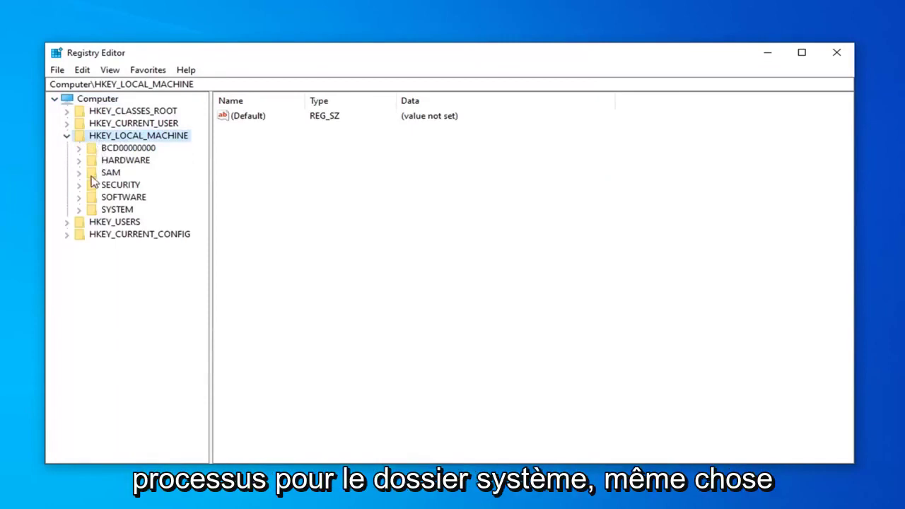
double_click(112, 211)
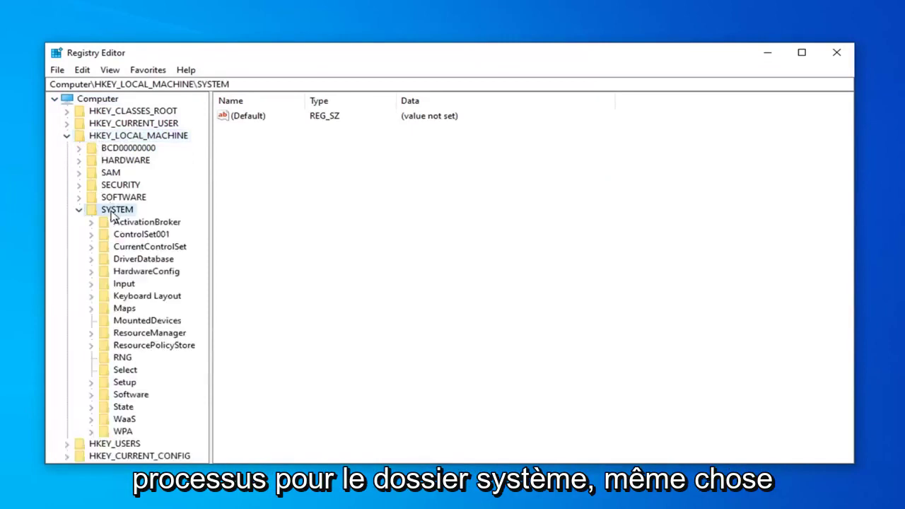
double_click(138, 249)
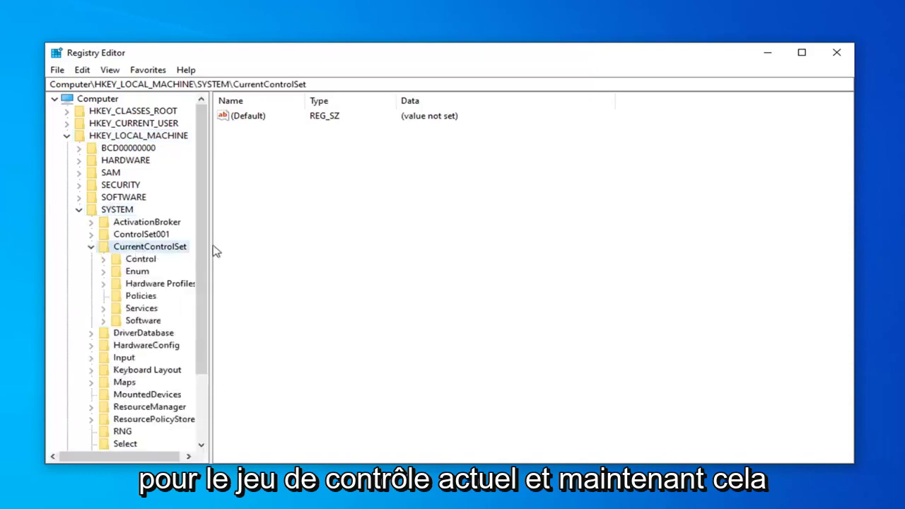
click(136, 261)
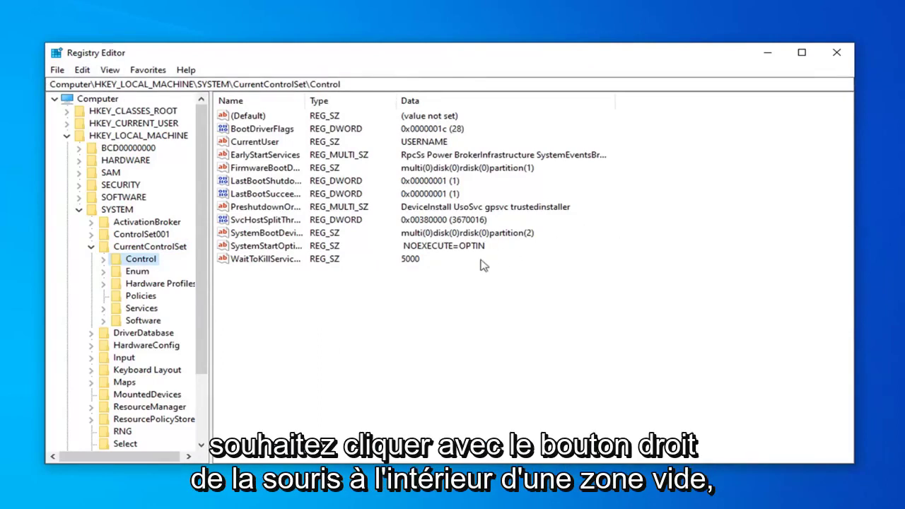
Step: Add a DWORD (32-bit) value named ServicesPipeTimeout under Control and widen the Name column
right_click(262, 301)
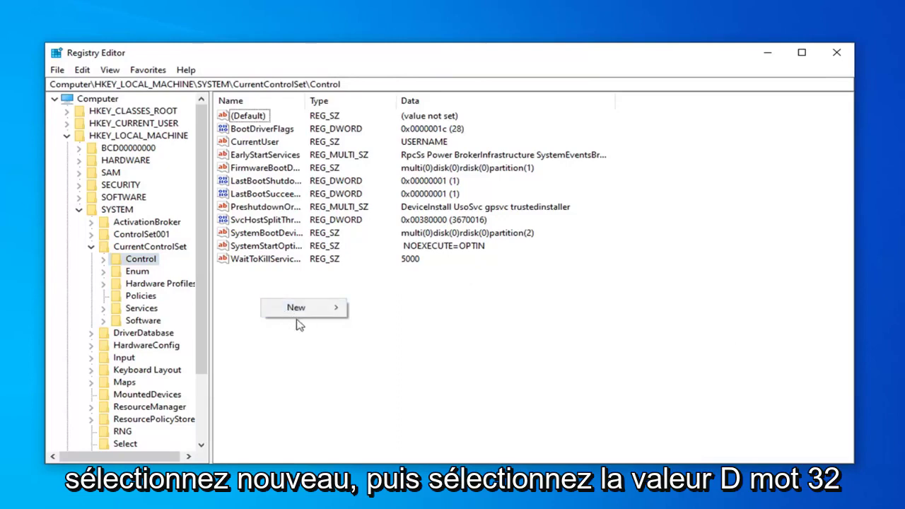
mouse_move(300, 307)
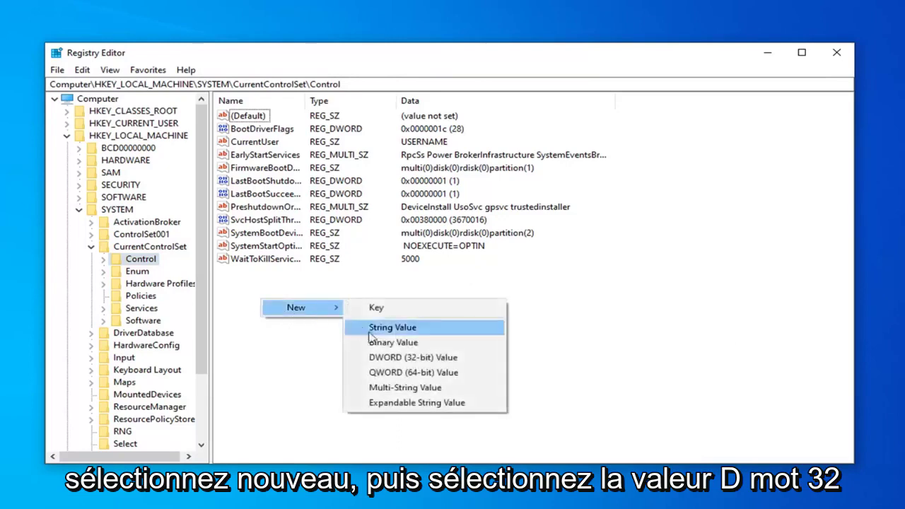
click(389, 361)
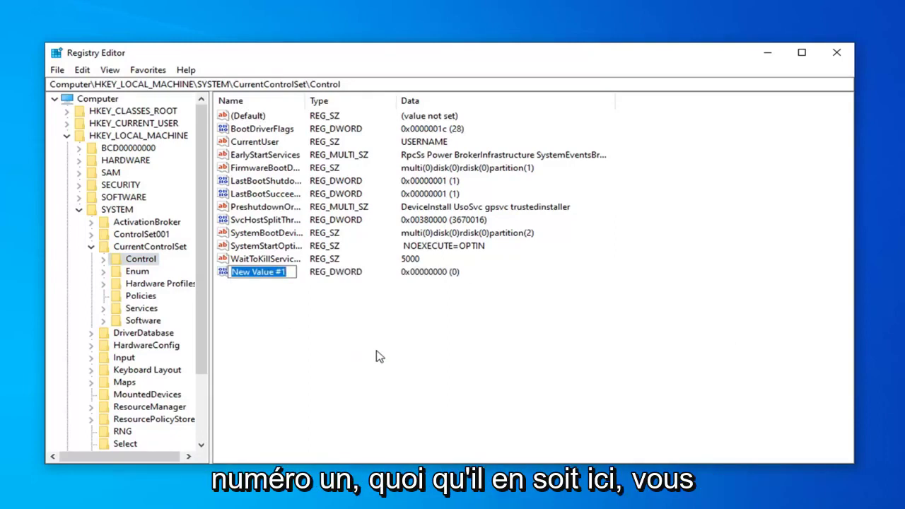
text(S)
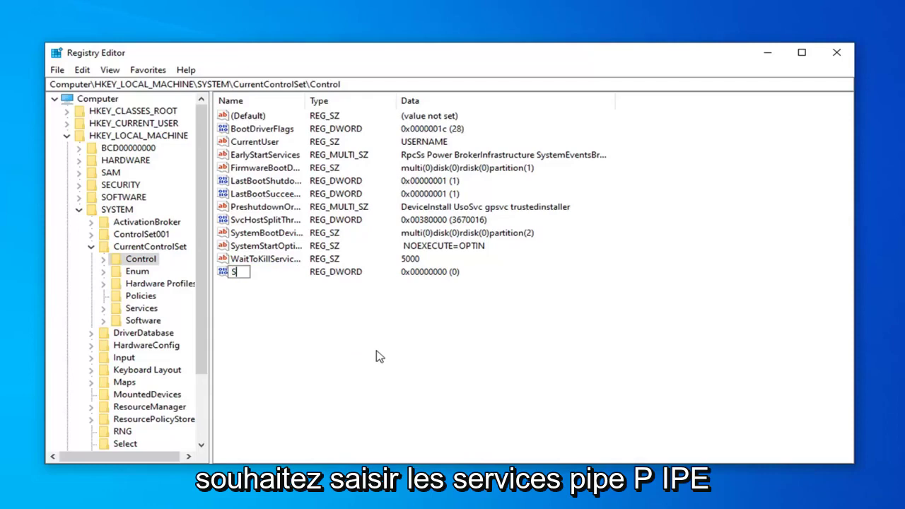
text(ervices)
text(Pip)
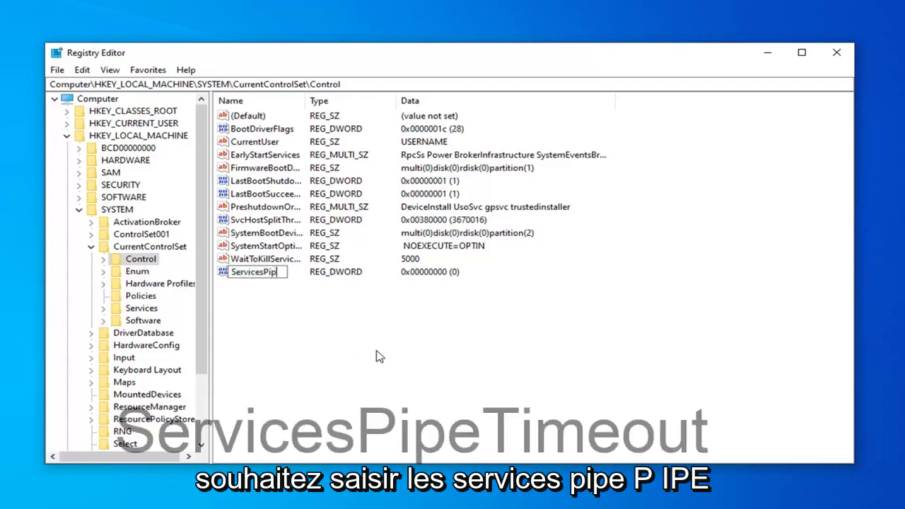
text(eT)
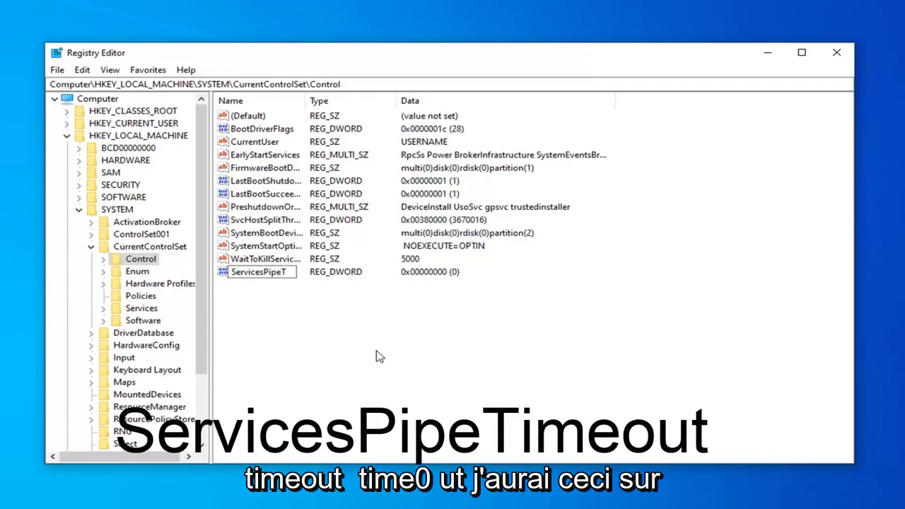
text(imeou)
text(t)
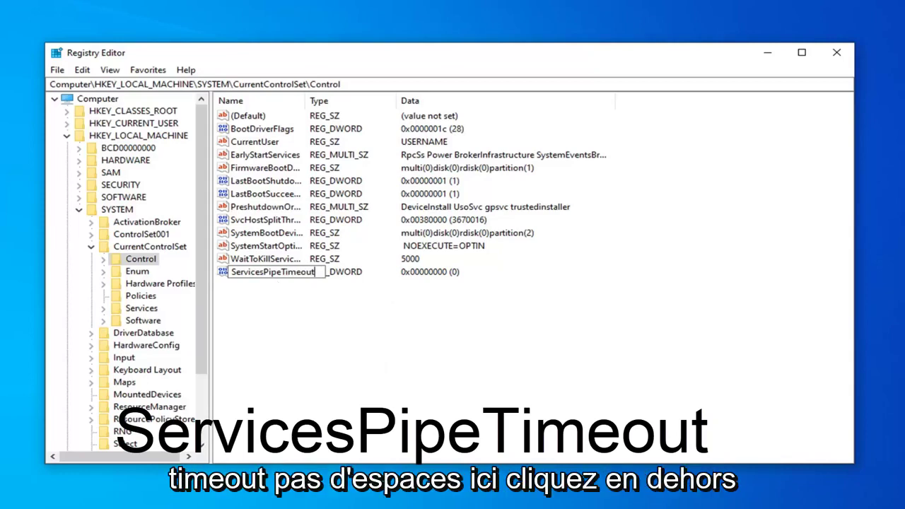
click(274, 303)
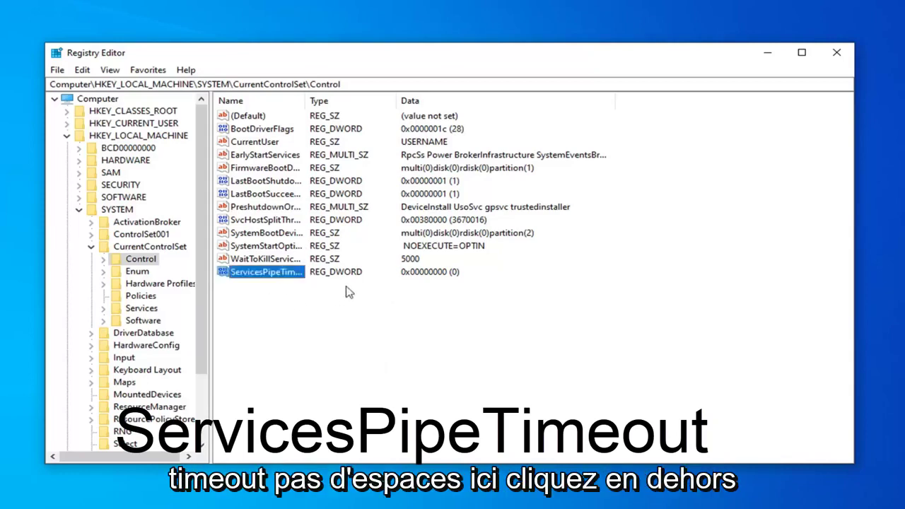
double_click(300, 105)
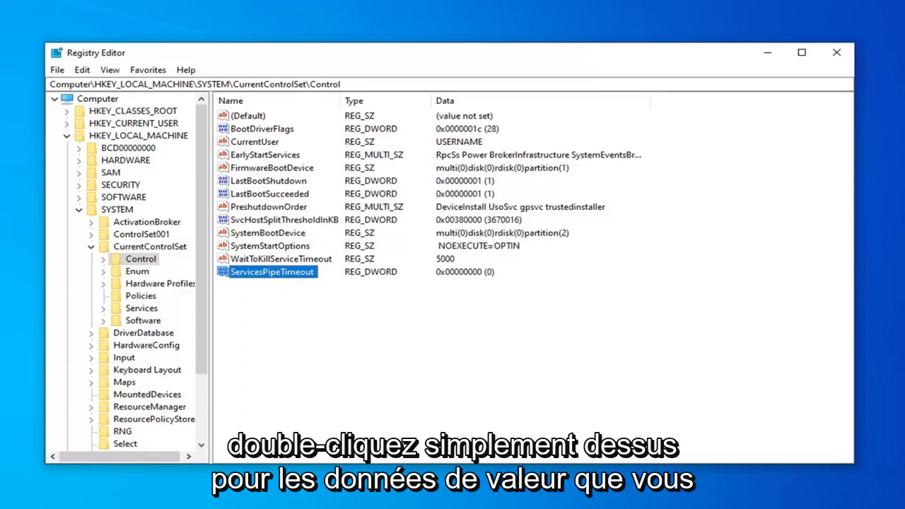
Step: Enter 180000 as ServicesPipeTimeout's value data and confirm with OK
double_click(263, 272)
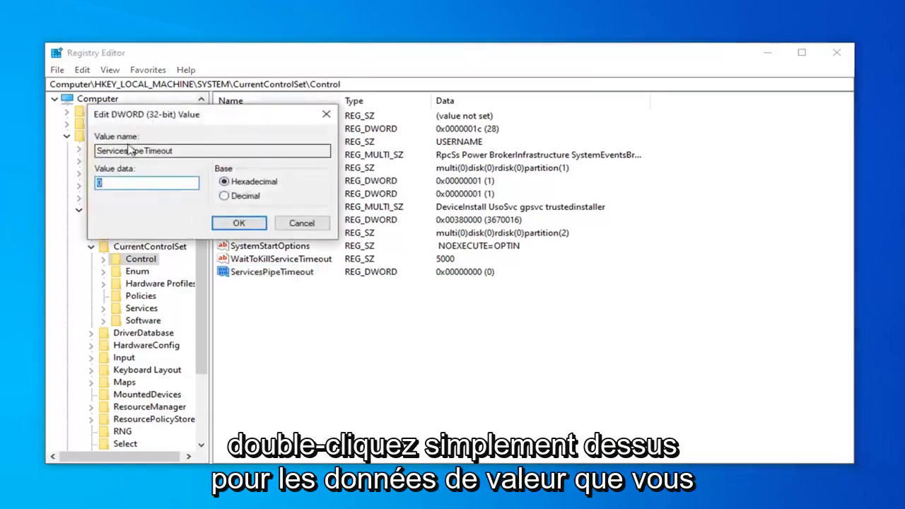
drag(155, 114, 335, 128)
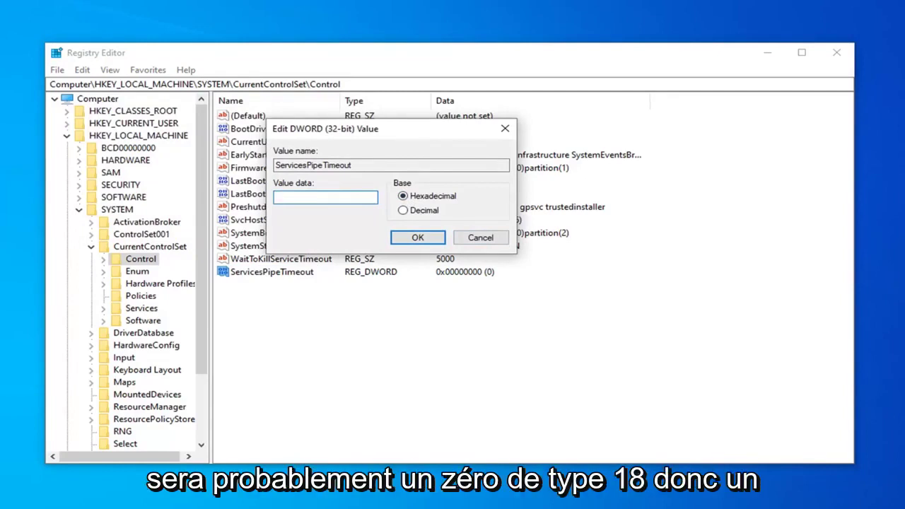
text(180000)
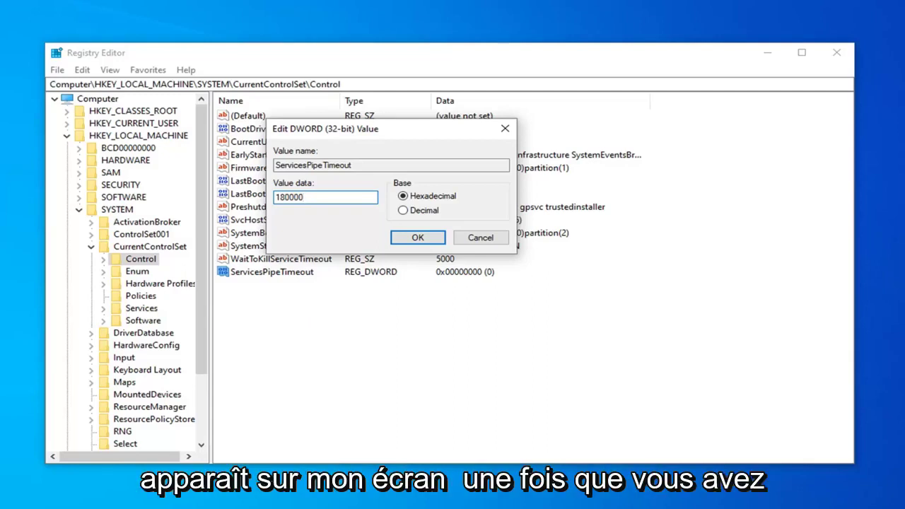
click(417, 238)
Step: Collapse the registry tree back to Computer and close Registry Editor
click(90, 246)
click(79, 209)
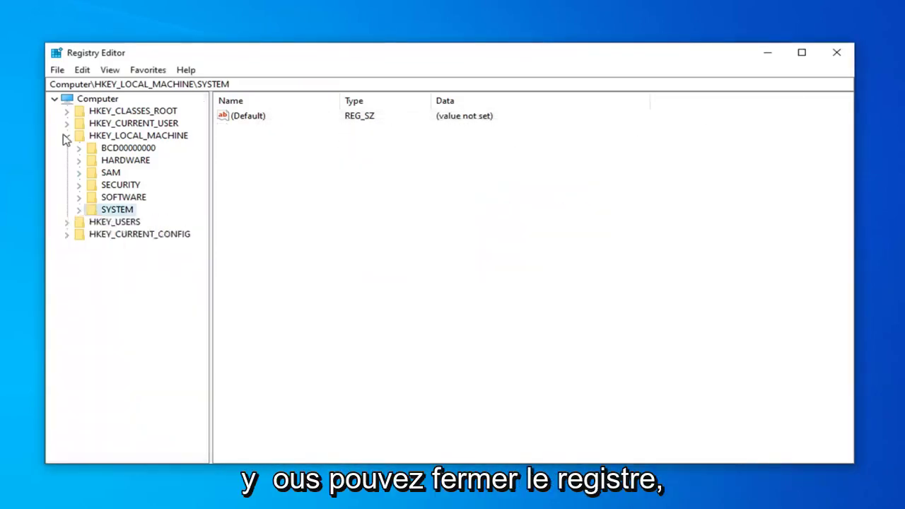
click(67, 135)
click(54, 99)
click(836, 53)
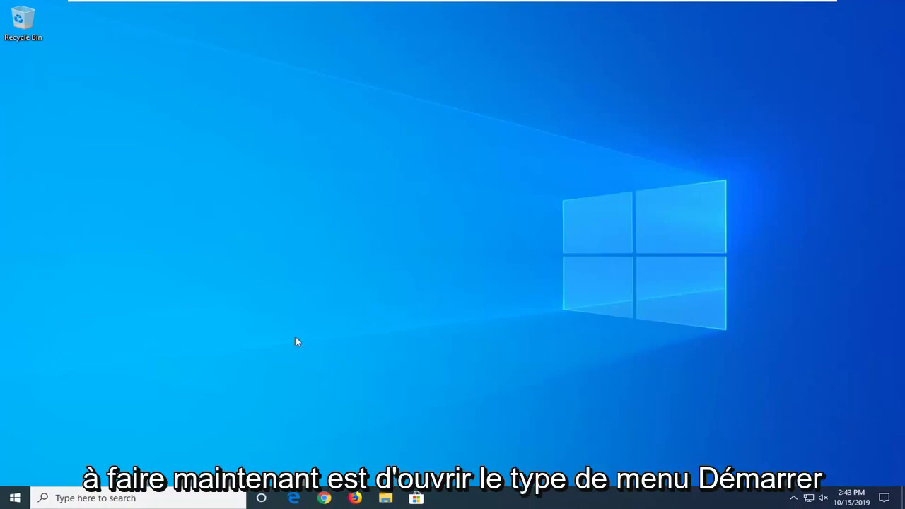
Step: Search the Start menu for cmd and launch Command Prompt as administrator
click(15, 497)
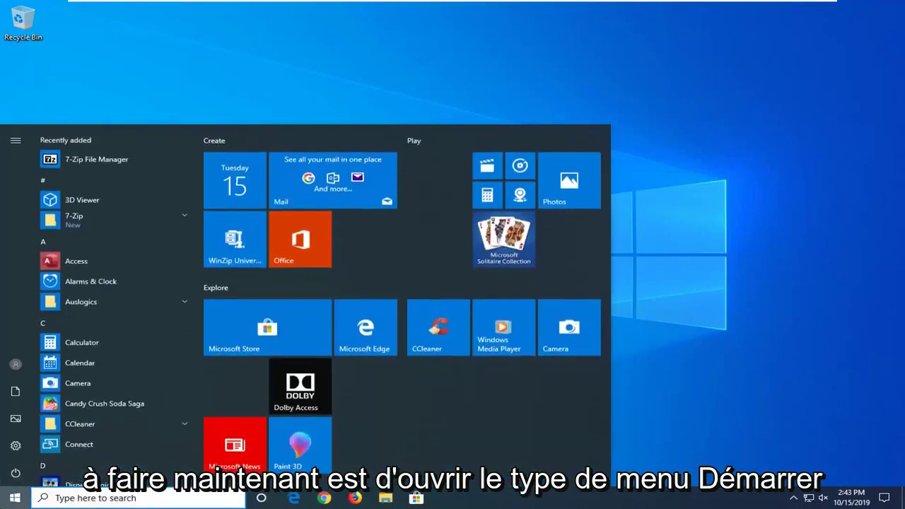
text(cmd)
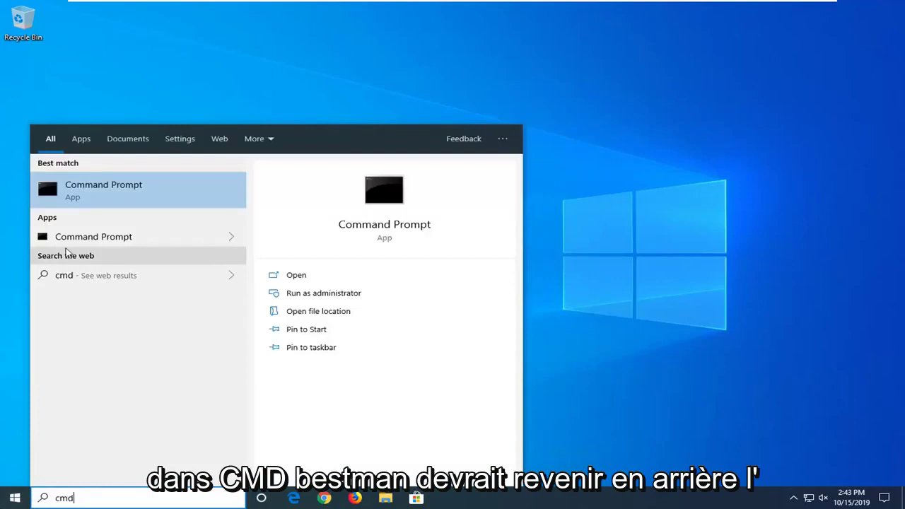
right_click(77, 192)
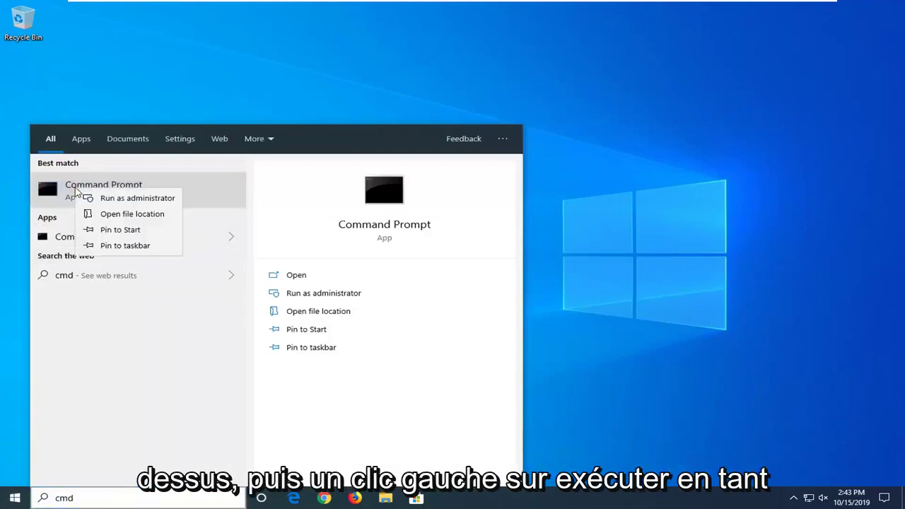
click(154, 200)
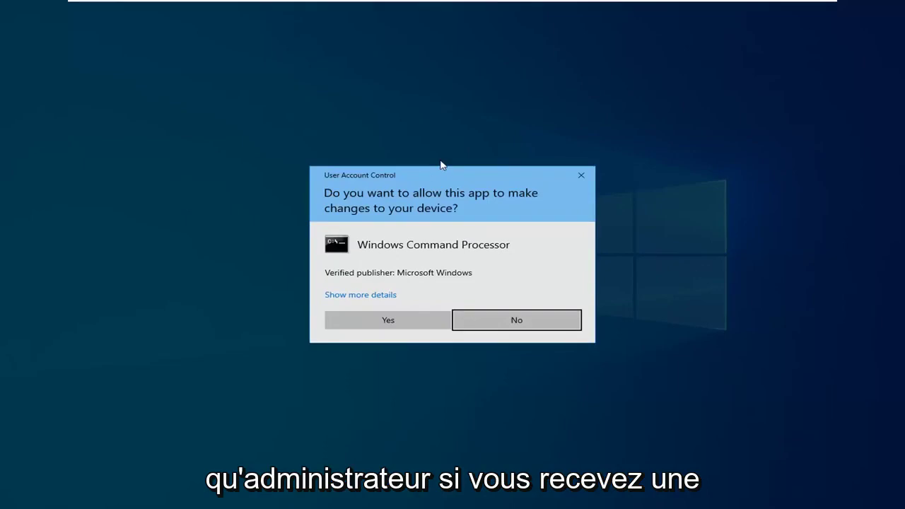
Step: Approve the UAC prompt and run sfc /scannow in the administrator Command Prompt
click(373, 323)
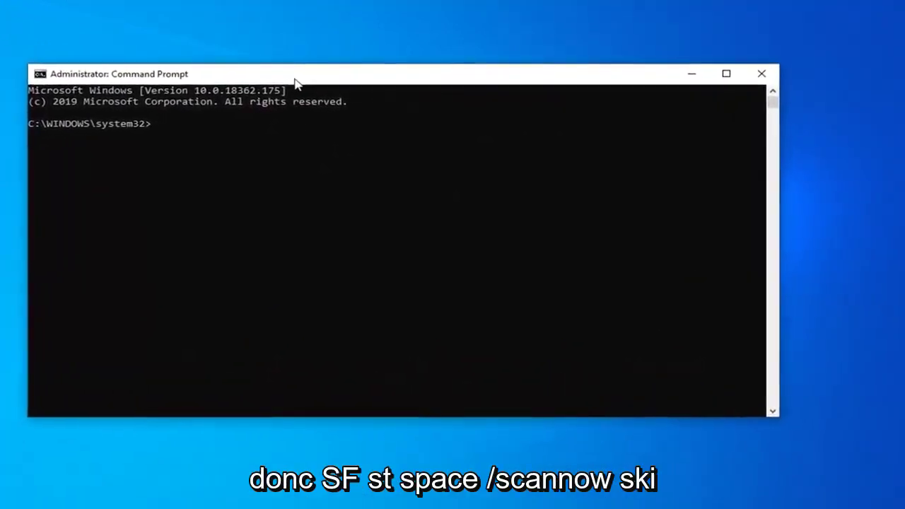
text(sfc )
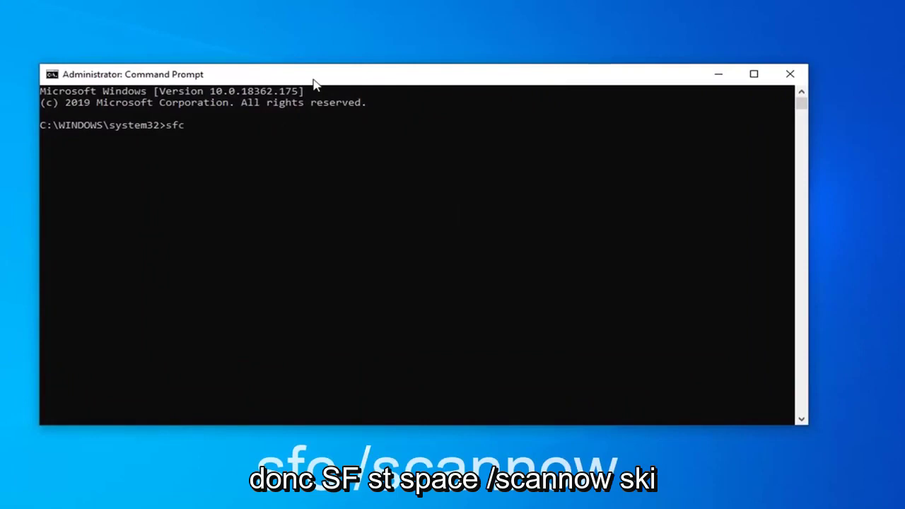
text(/scann)
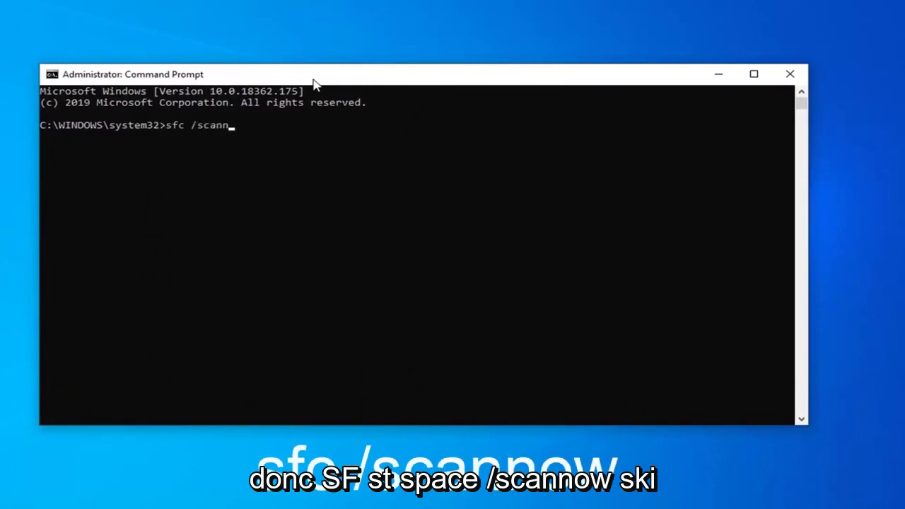
text(ow)
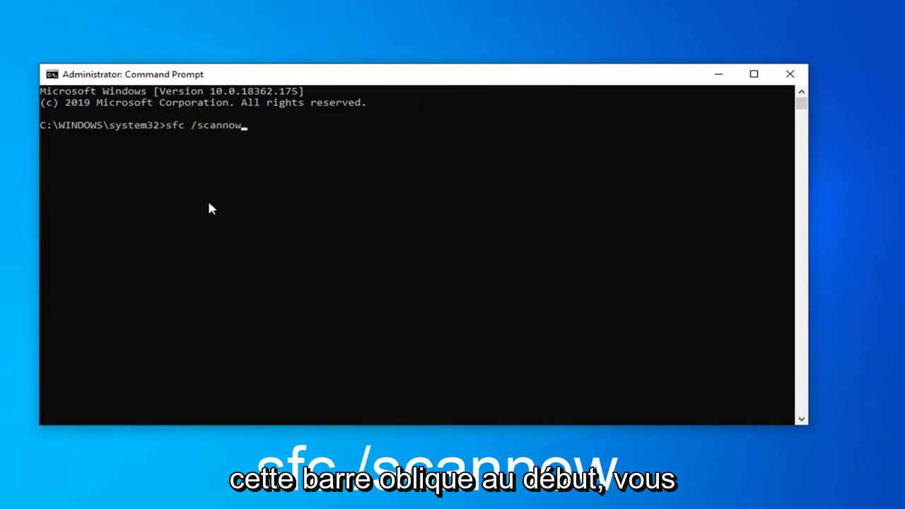
key(Return)
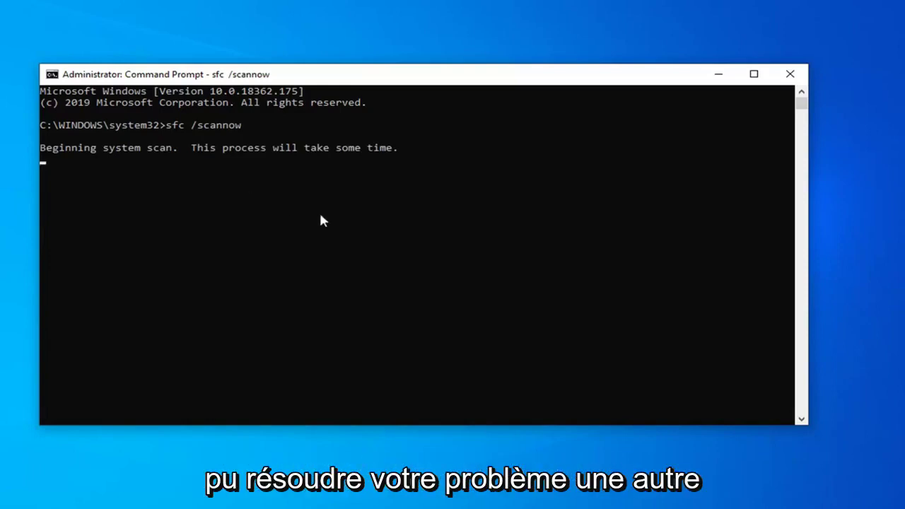
Step: Close the scanning window and start a fresh administrator Command Prompt, approving UAC
click(787, 75)
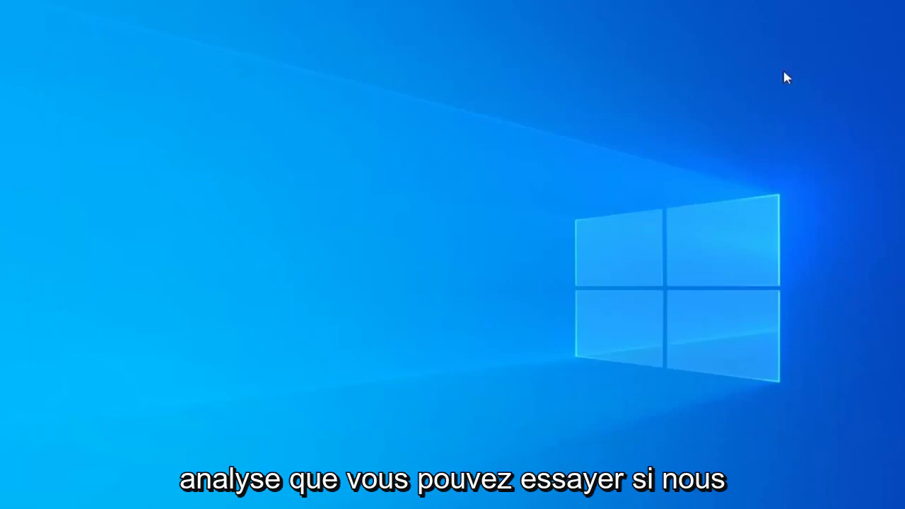
key(super)
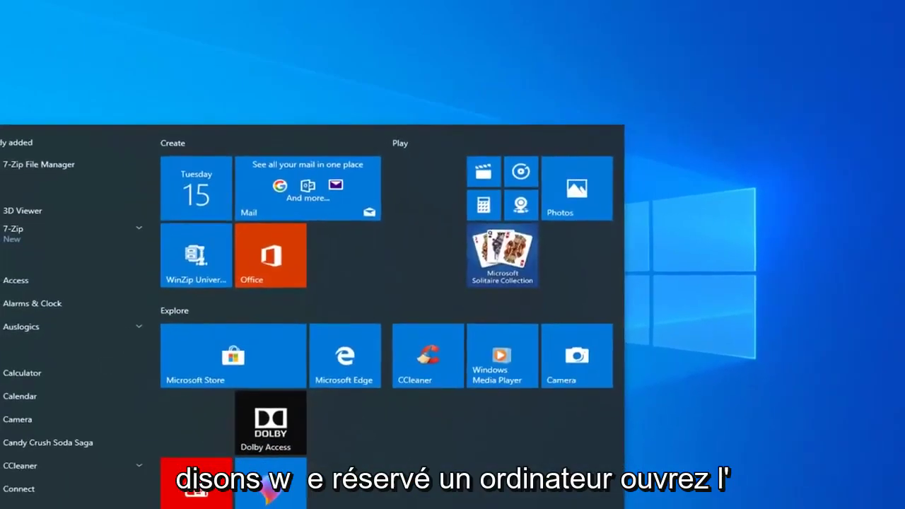
text(cmd)
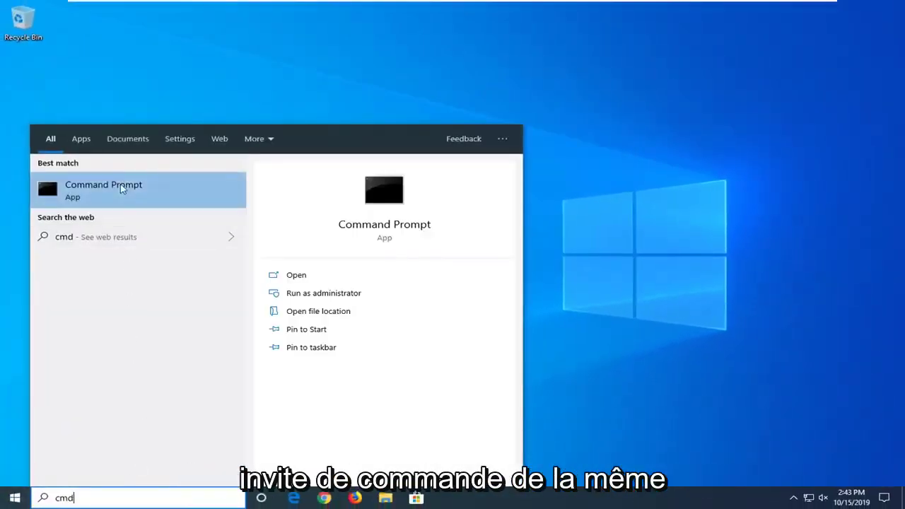
right_click(122, 186)
click(150, 197)
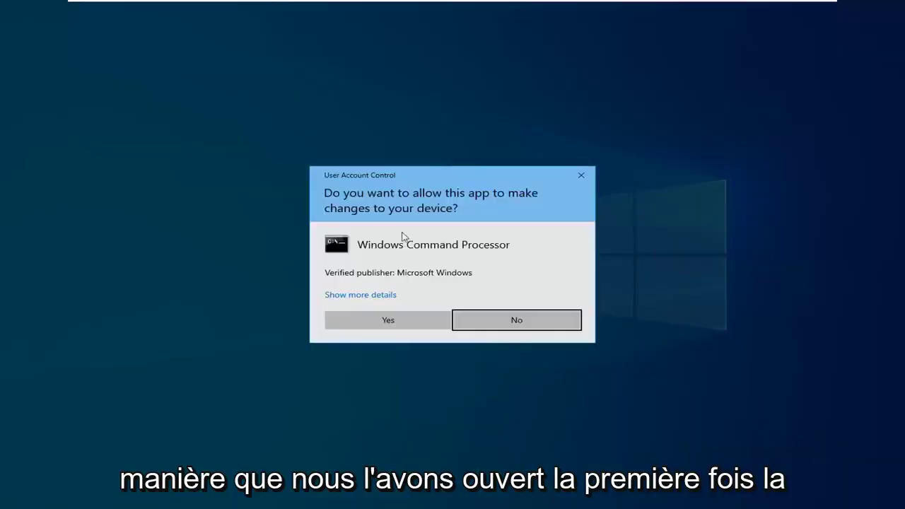
click(405, 315)
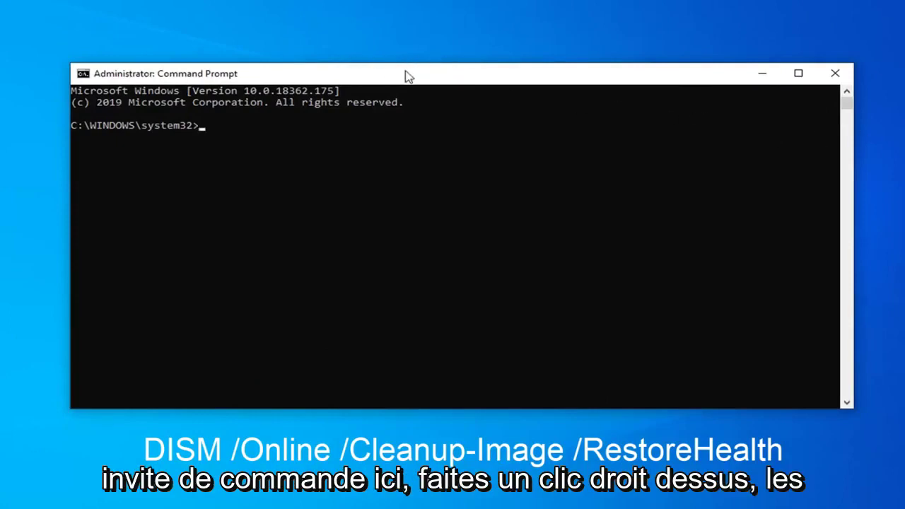
Step: Paste DISM /Online /Cleanup-Image /RestoreHealth via the console's Edit menu and run it
right_click(408, 77)
click(443, 180)
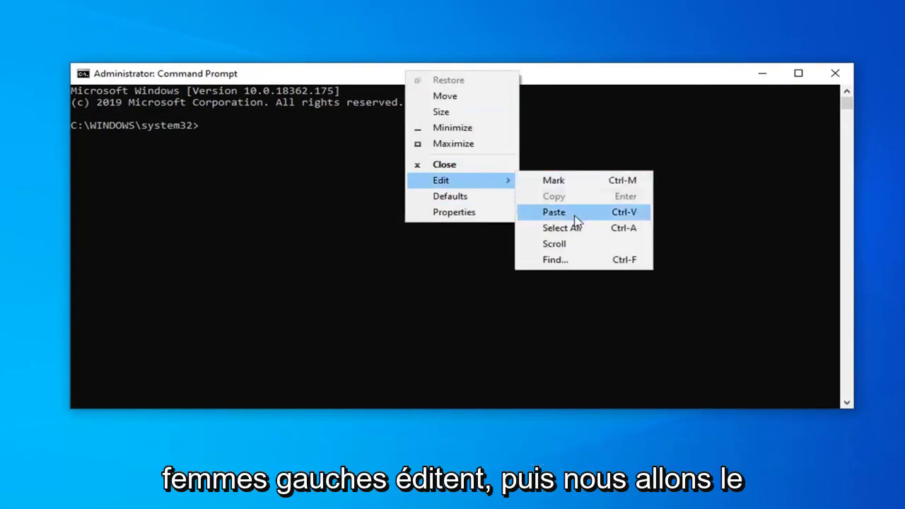
click(572, 213)
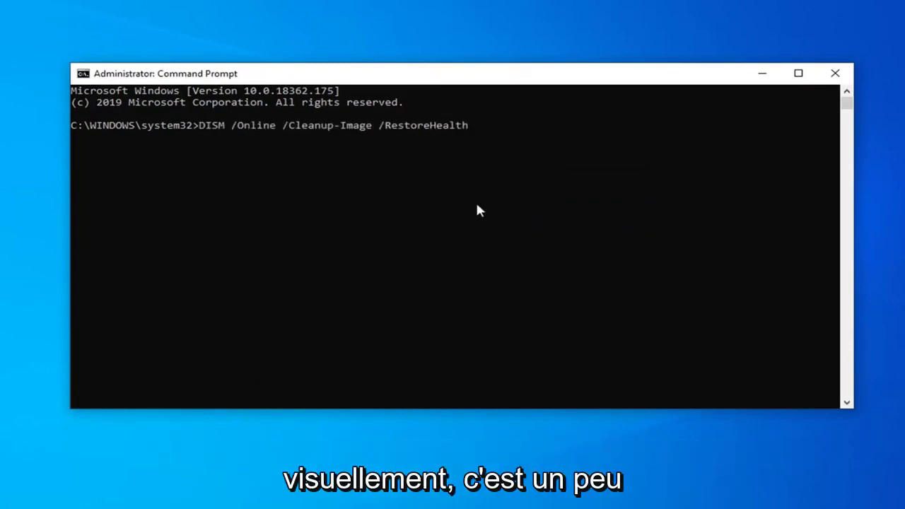
key(Return)
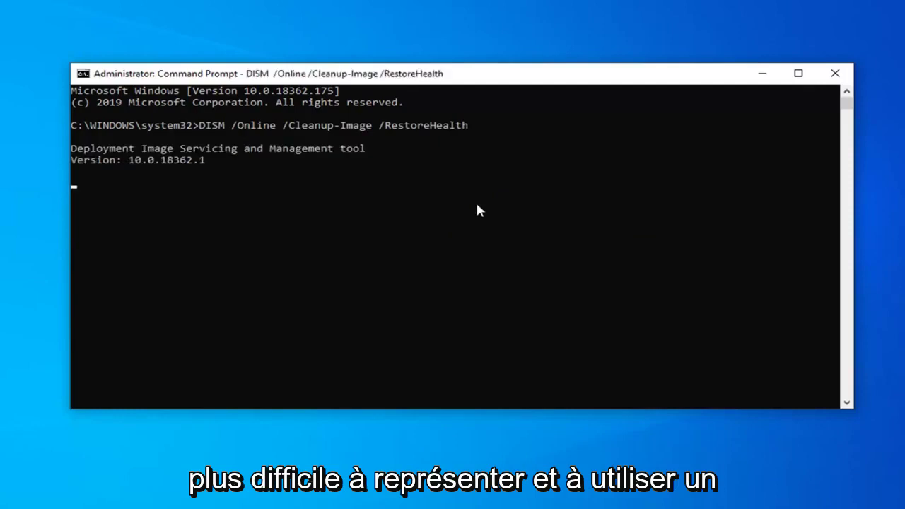